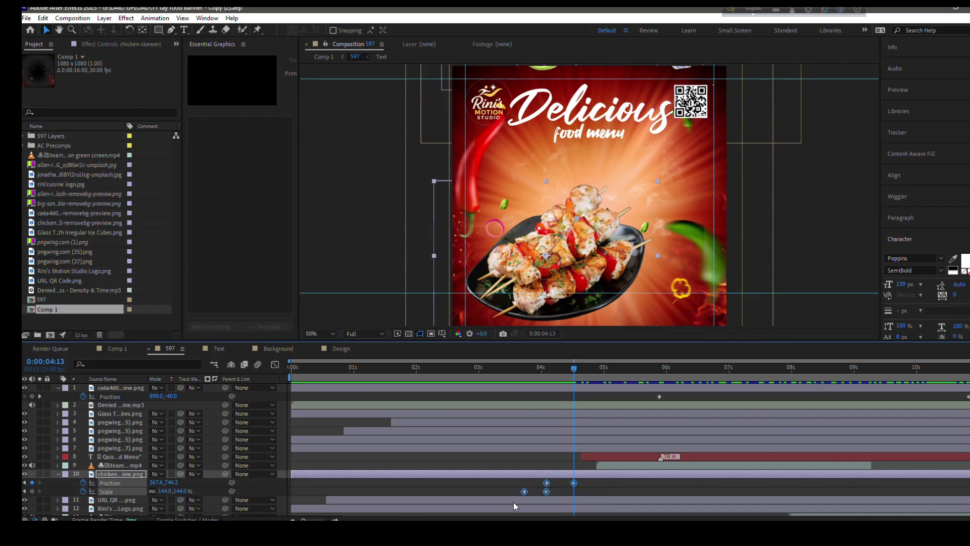
Apply Easy Ease to the chicken skewers layer's position and scale keyframes.
left_click(526, 367)
left_click(574, 382)
left_click(57, 474)
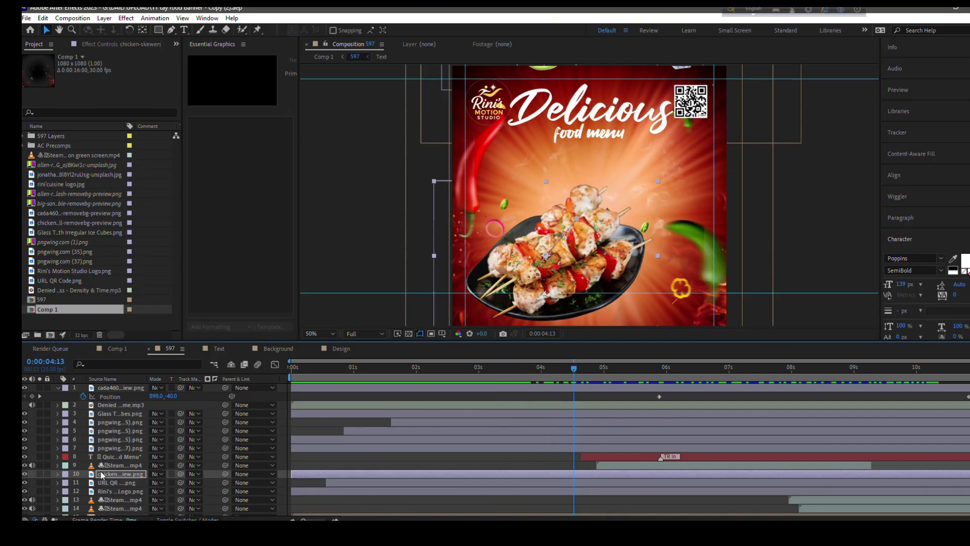
left_click_drag(573, 371, 694, 392)
left_click(681, 79)
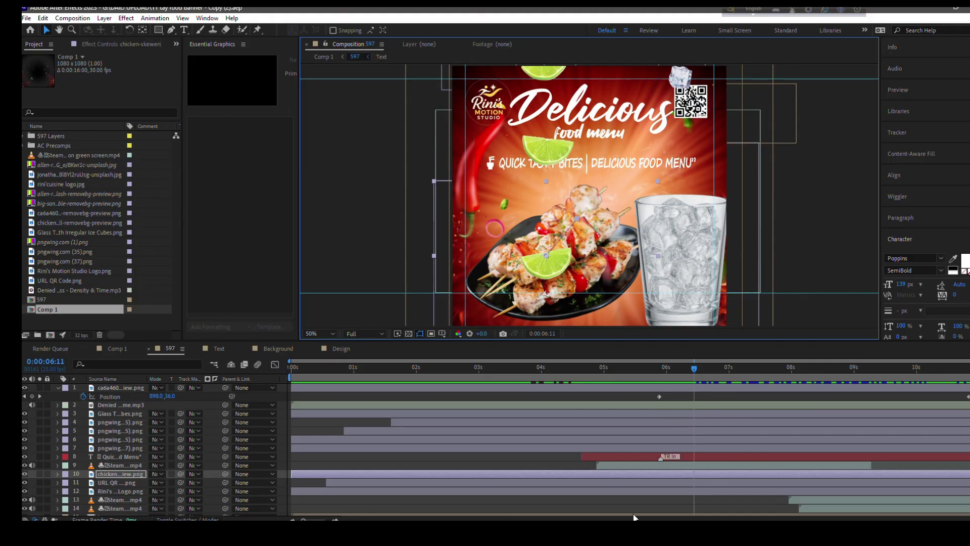
key("u")
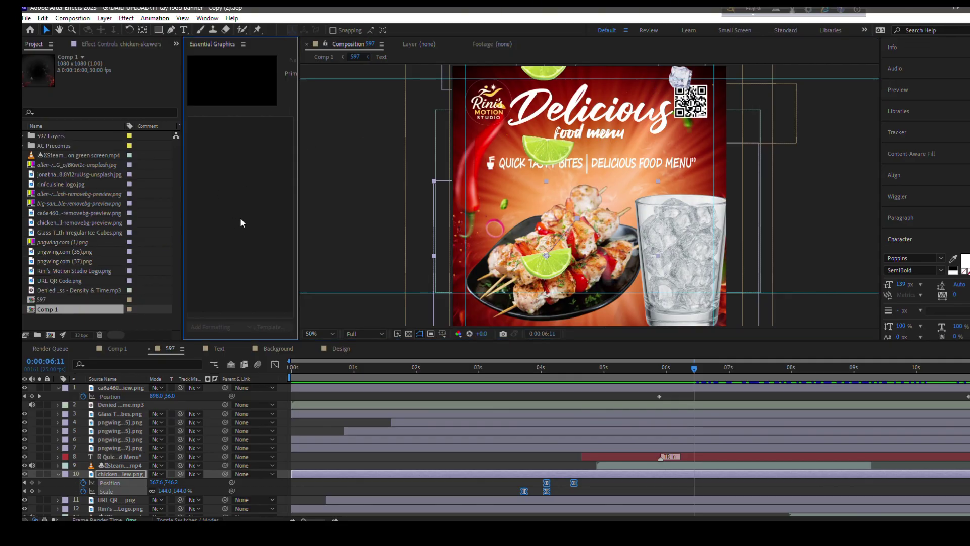
Reveal the falling ice cube layer's rotation keyframes, preview its motion, and return to its first keyframe at 0:00:05:22.
left_click(683, 82)
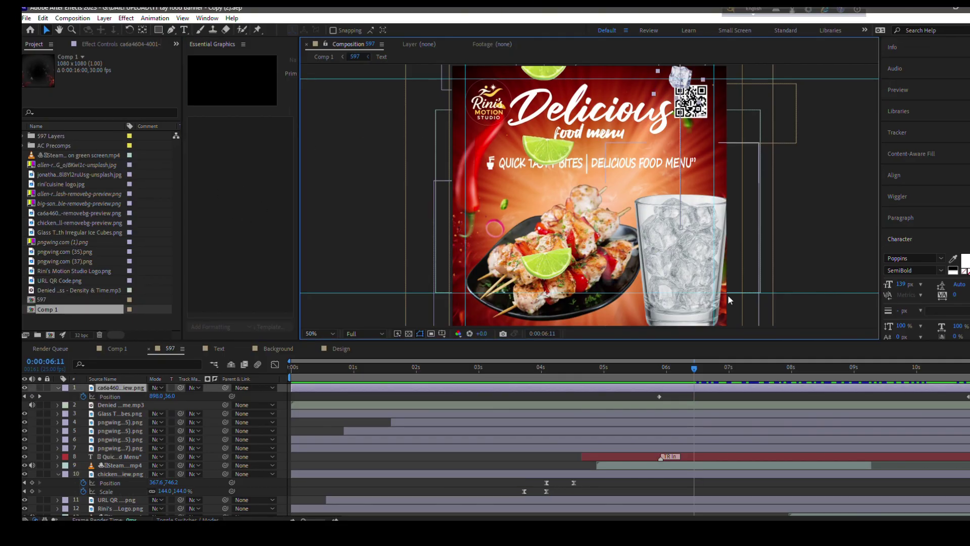
left_click(58, 473)
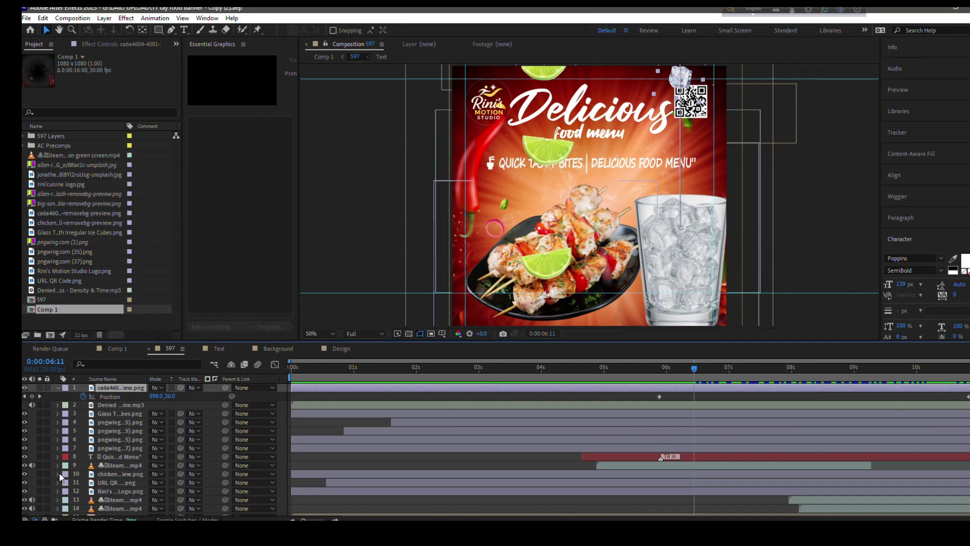
key("space")
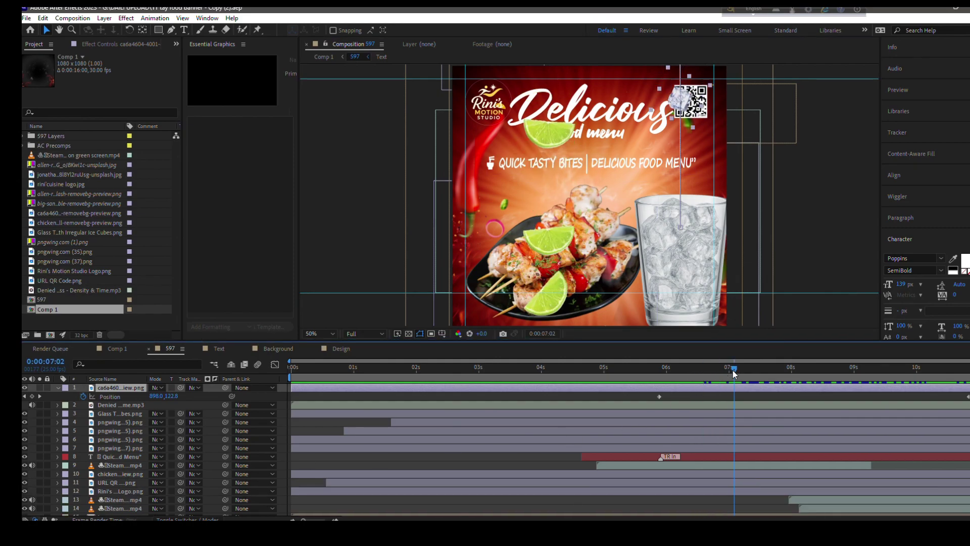
key("shift+r")
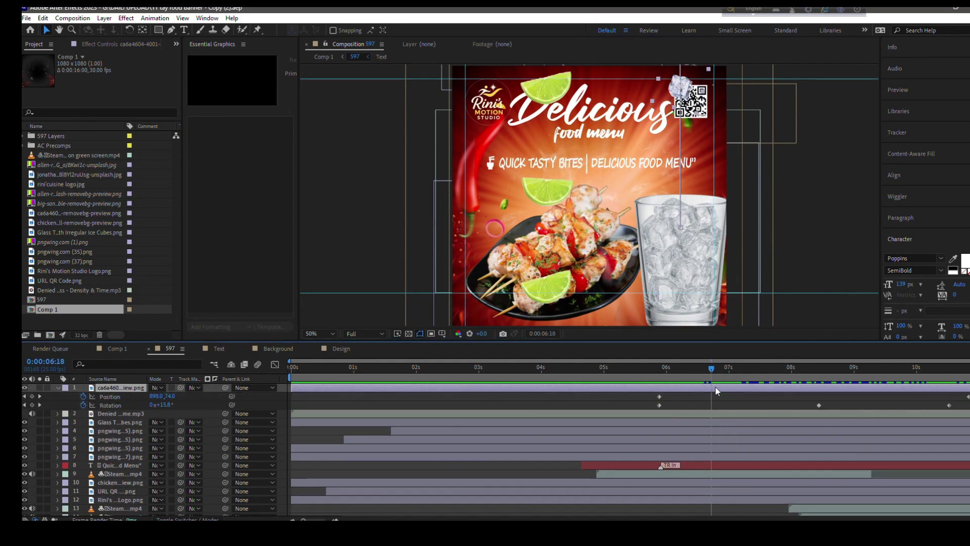
left_click(651, 368)
key("space")
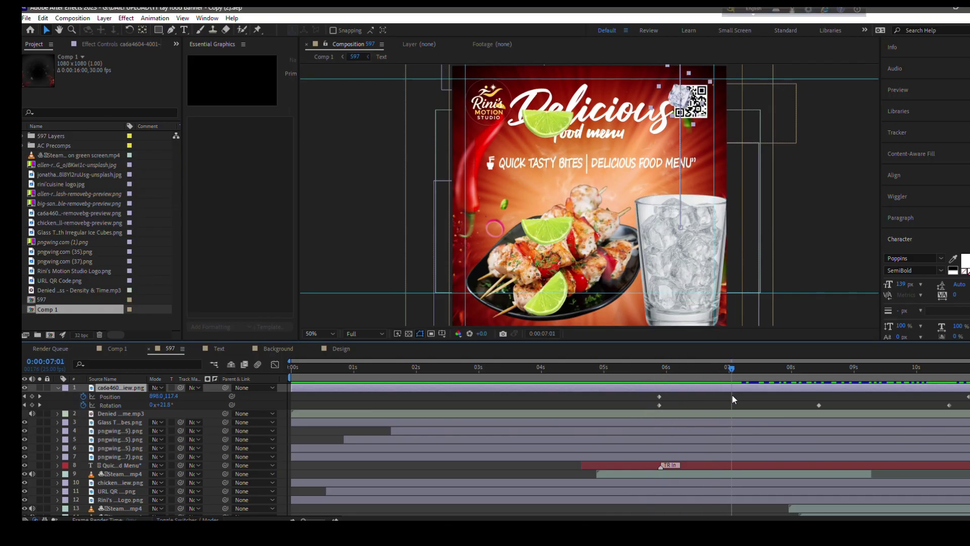
left_click(660, 405)
key("j")
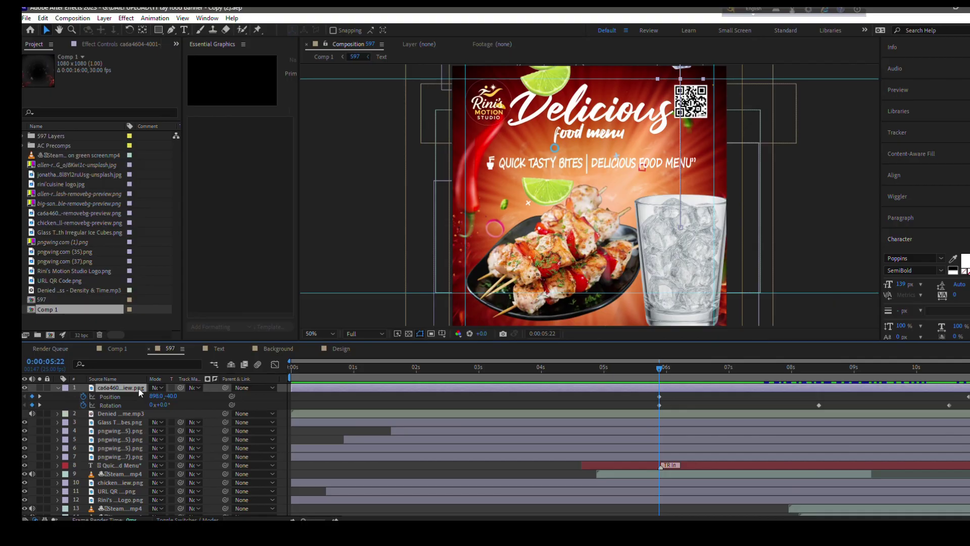
Scale the ice cube layer to 51% and check it over the glass at 0:00:09:19.
key("s")
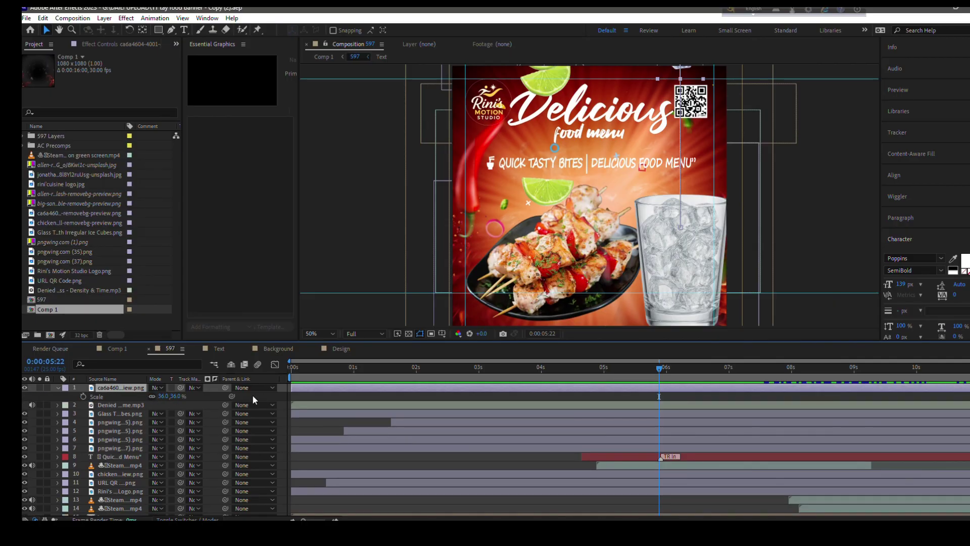
key("space")
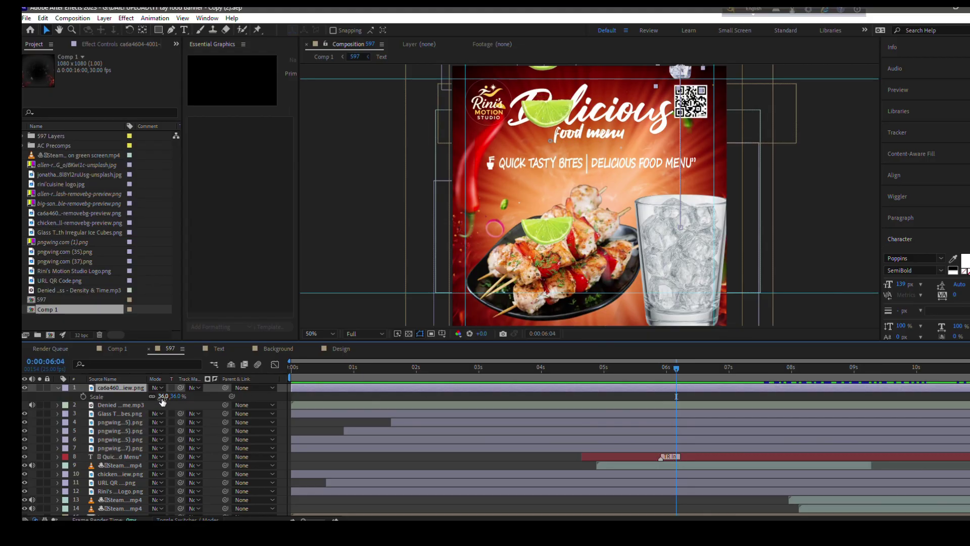
left_click_drag(163, 399, 171, 402)
left_click_drag(676, 368, 903, 389)
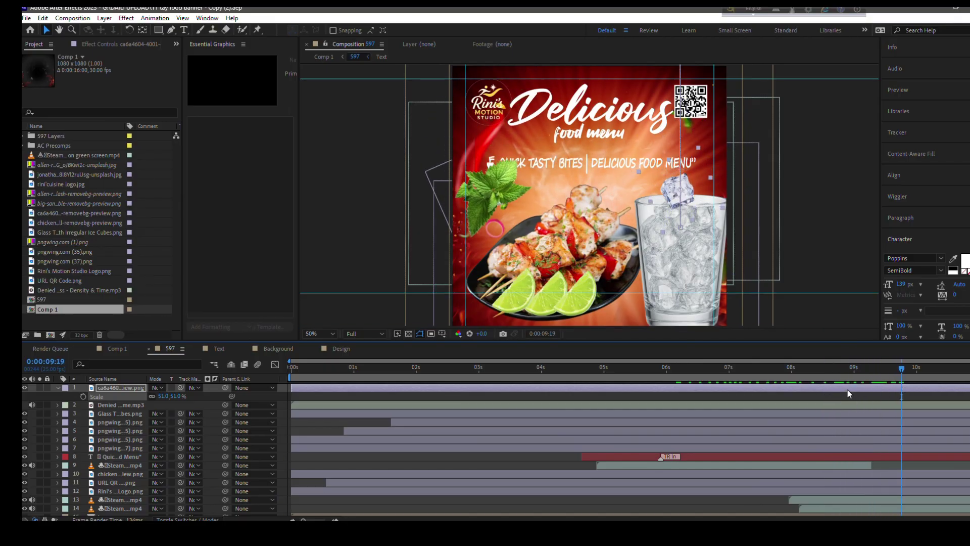
Duplicate the glass tumbler layer and move the duplicate to the top of the layer stack.
left_click(659, 300)
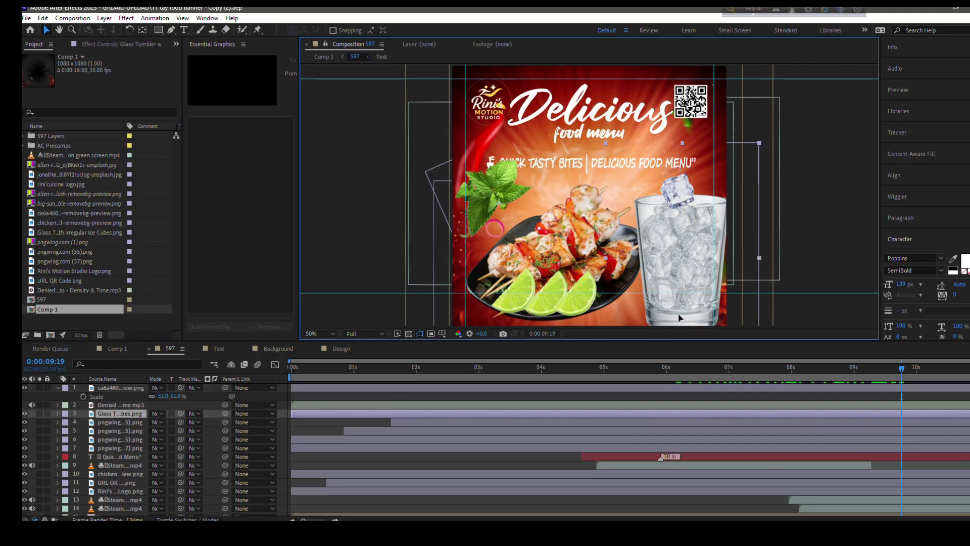
left_click(25, 412)
left_click(25, 413)
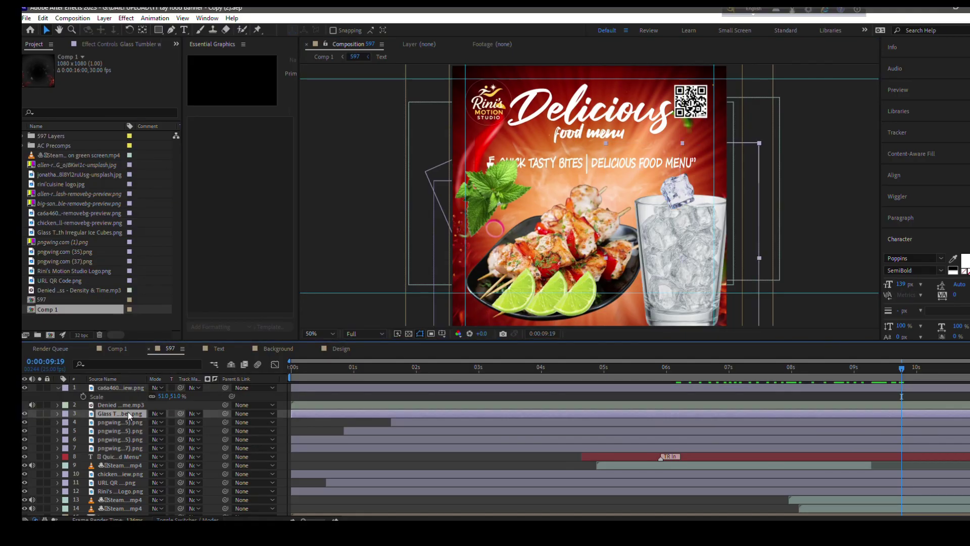
key("ctrl+d")
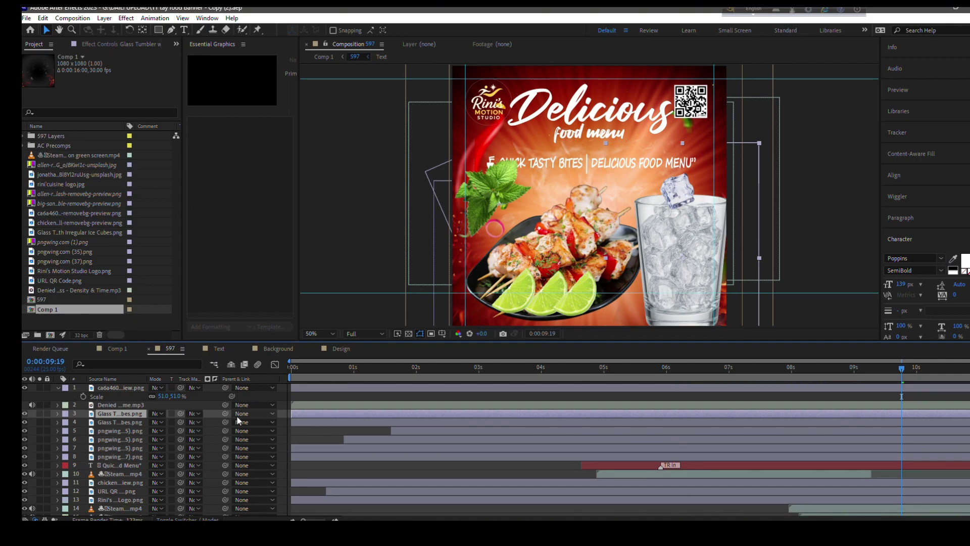
left_click_drag(139, 413, 141, 385)
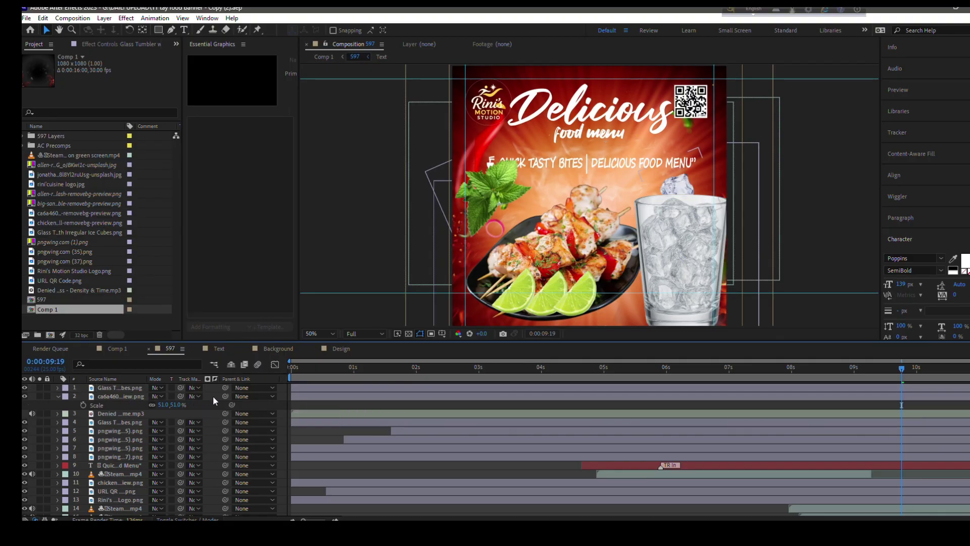
Use the topmost glass tumbler layer as the ice cube layer's track matte and scrub through the drop.
left_click(196, 396)
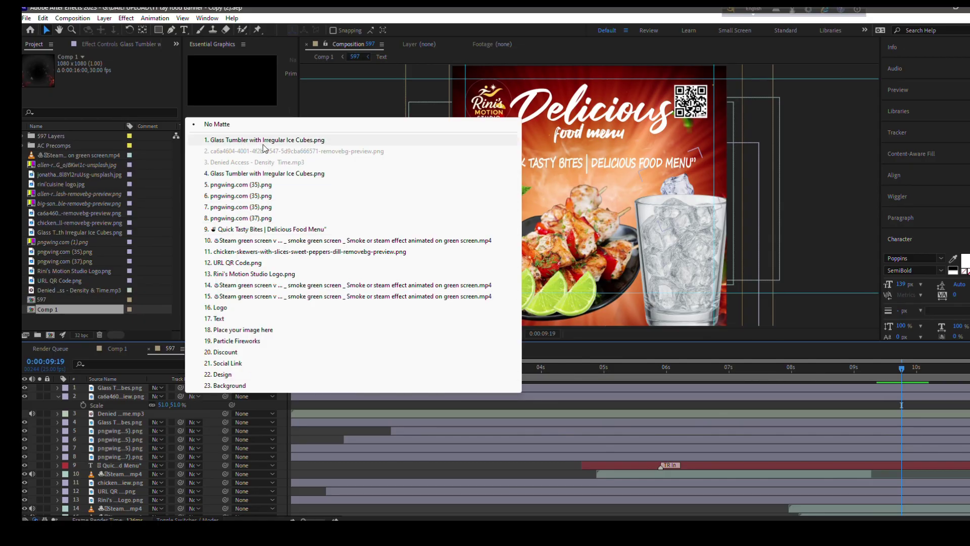
left_click(264, 141)
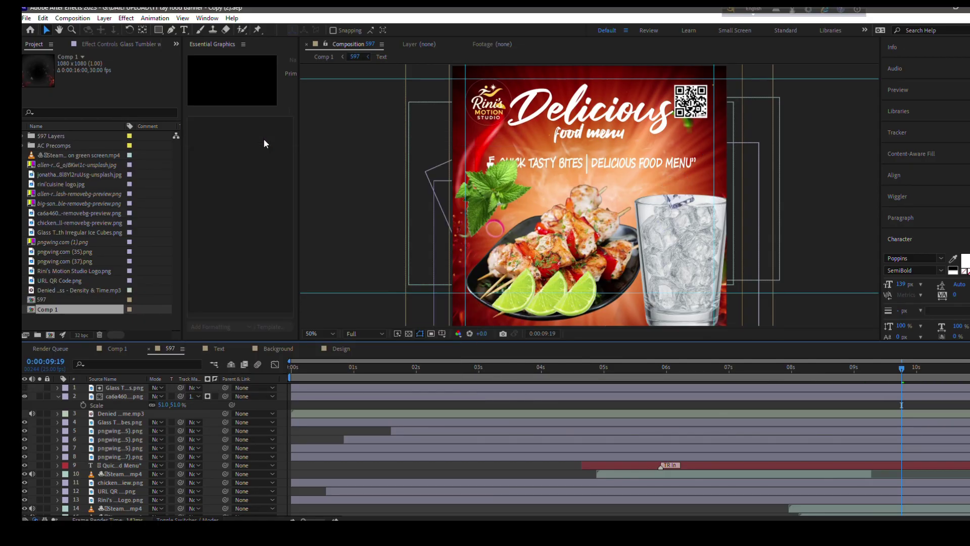
left_click_drag(905, 374, 969, 451)
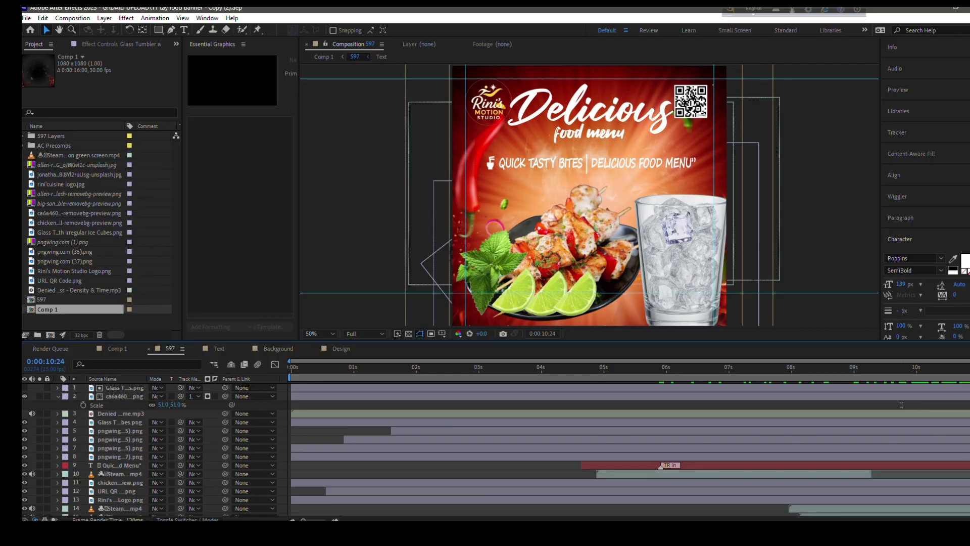
Keyframe the ice cube's rotation to about 106° at 0:00:10:07 and 149° at 0:00:10:20.
left_click(57, 396)
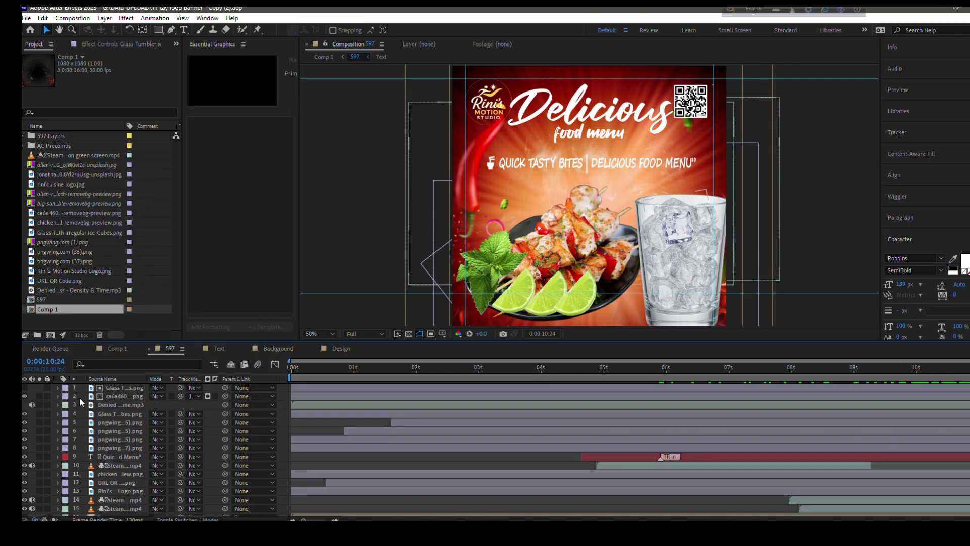
left_click(25, 396)
left_click(119, 396)
key("u")
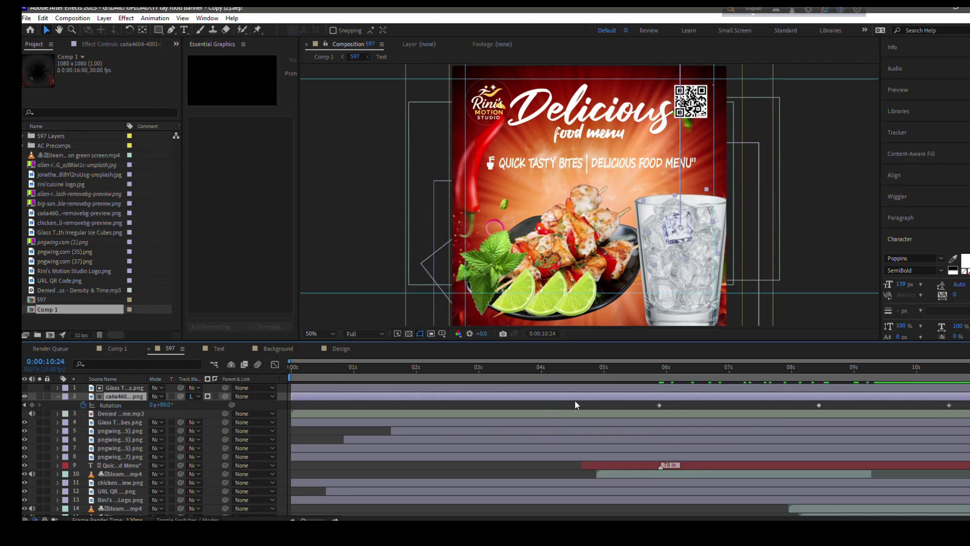
left_click_drag(870, 369, 933, 406)
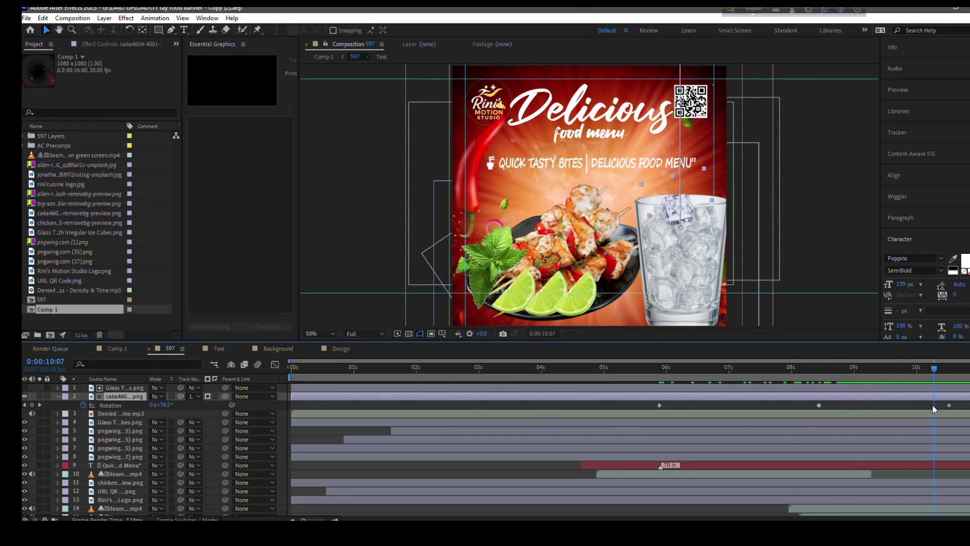
left_click_drag(165, 405, 183, 410)
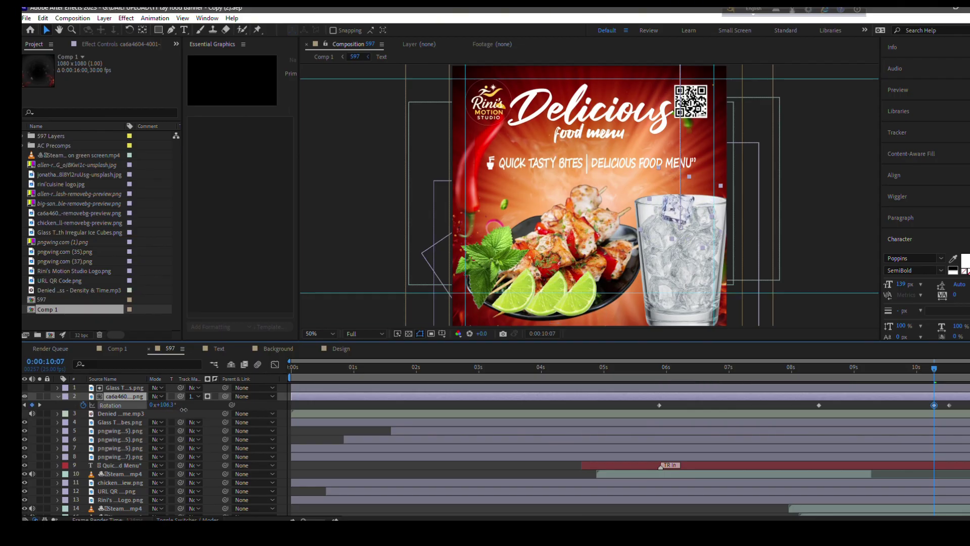
left_click_drag(935, 371, 967, 390)
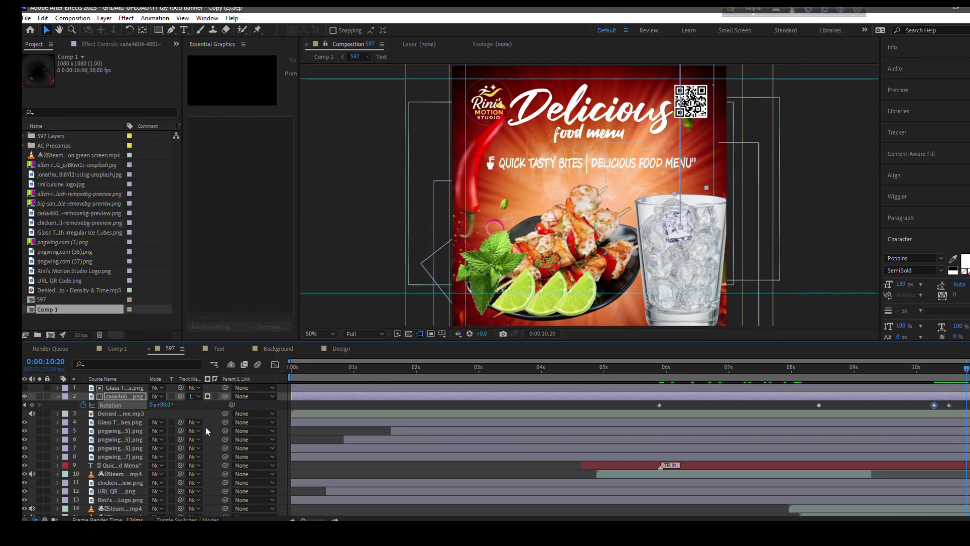
left_click_drag(163, 404, 205, 411)
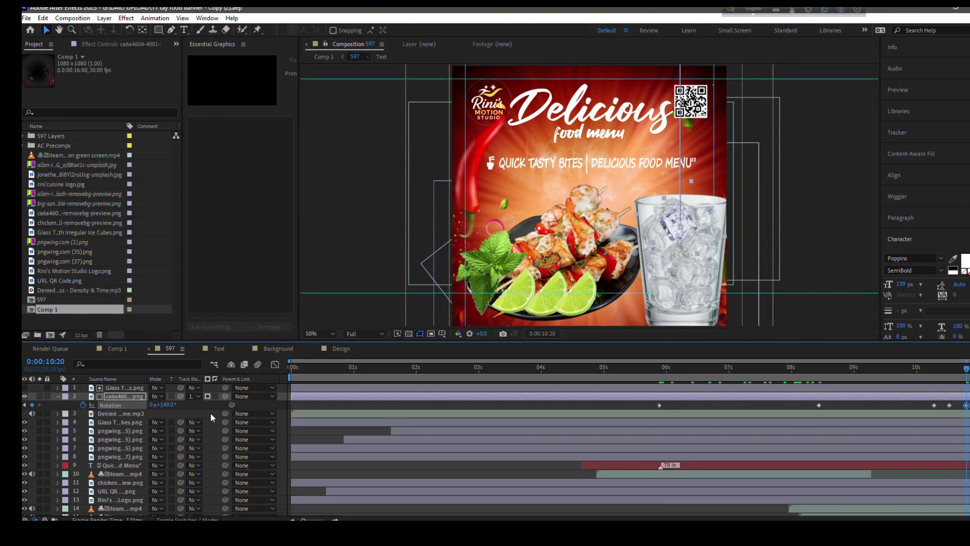
Lower the ice cube to the bottom of the glass with a position of 898.0, 891.6 at 0:00:10:20.
key("p")
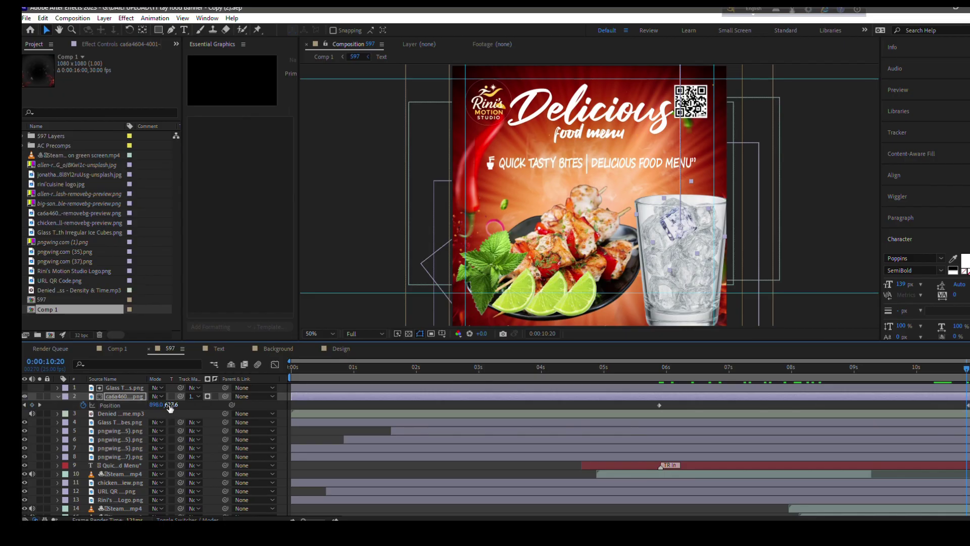
left_click_drag(169, 408, 284, 431)
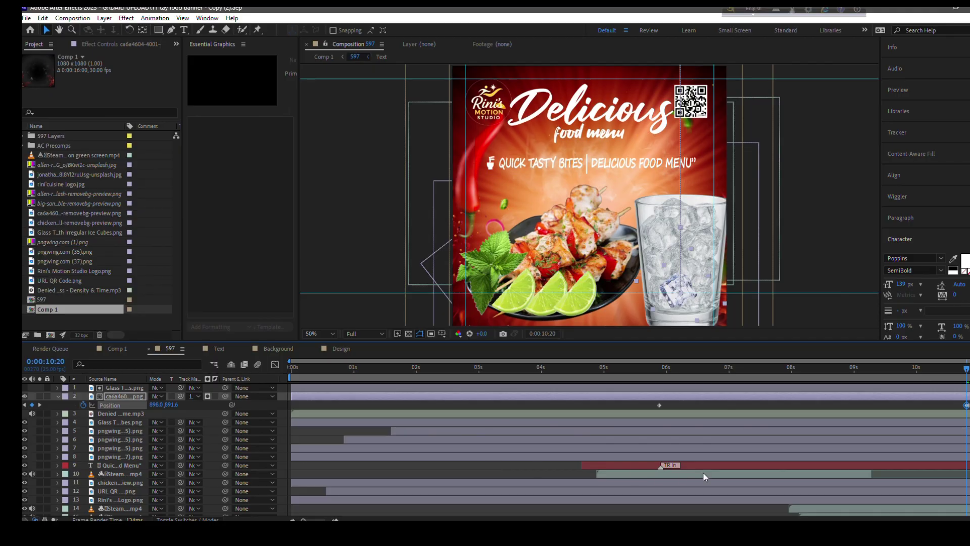
left_click_drag(966, 373, 807, 396)
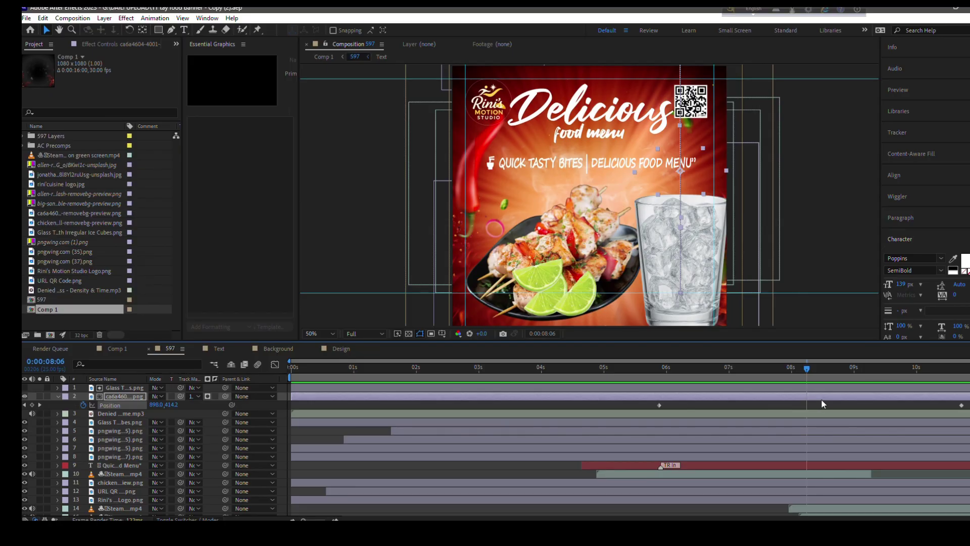
Play back the ice cube's fall, return to the start, and preview the whole composition.
key("space")
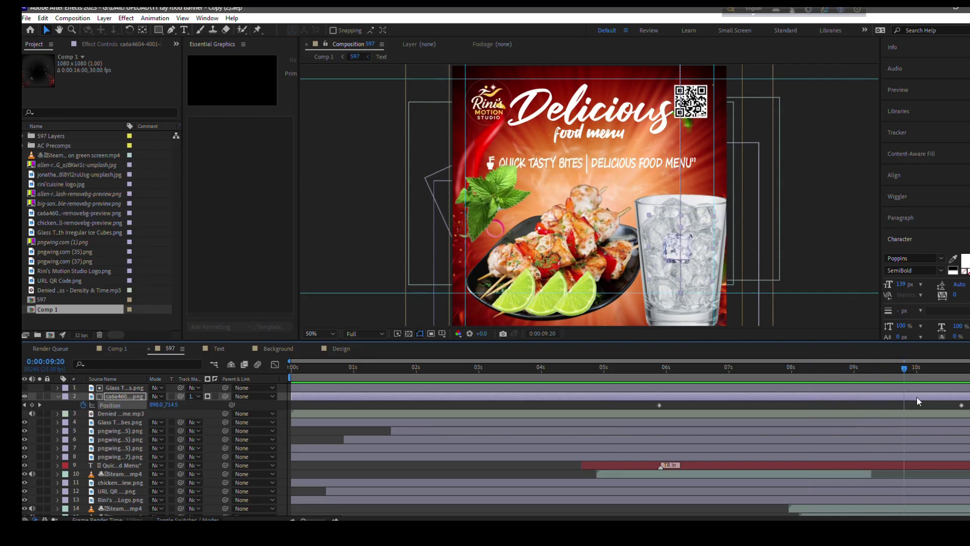
key("space")
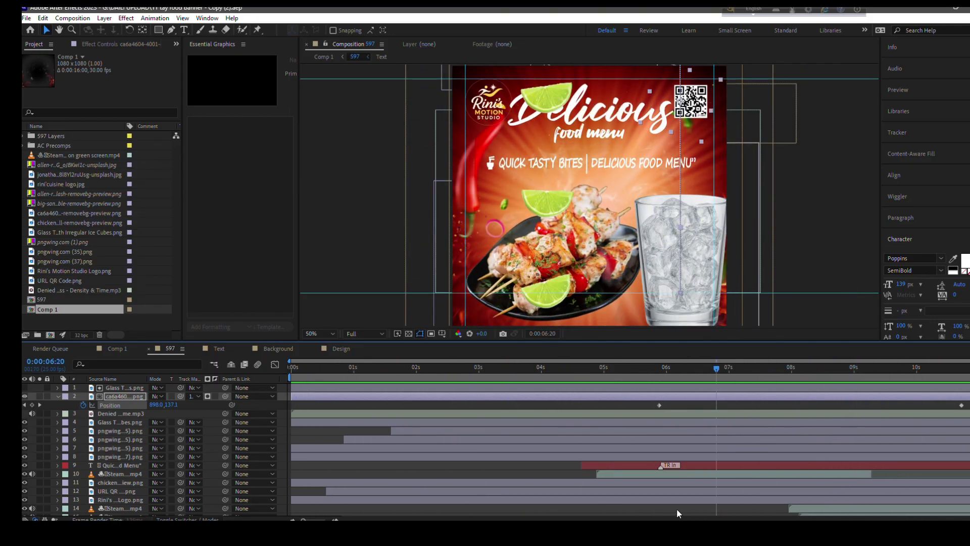
left_click_drag(301, 492, 295, 493)
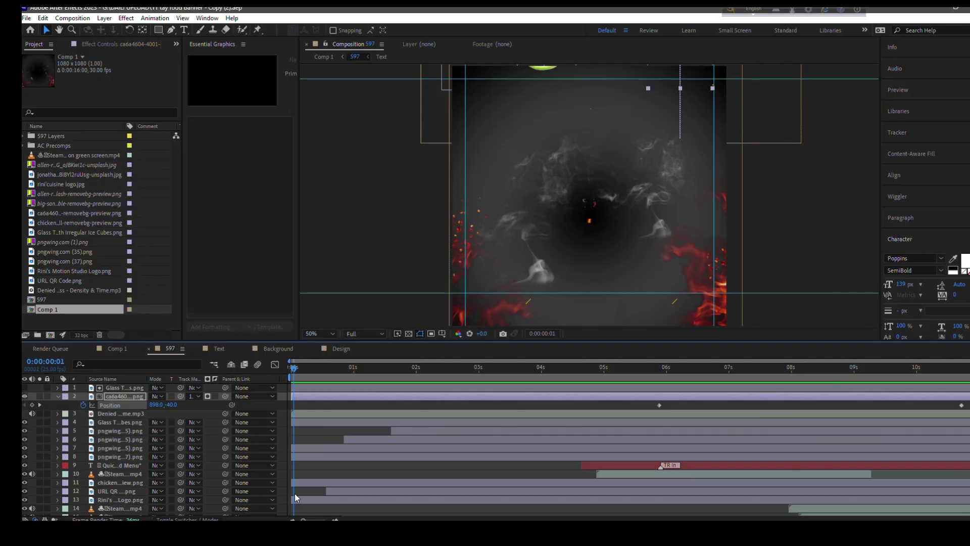
left_click(57, 395)
key("space")
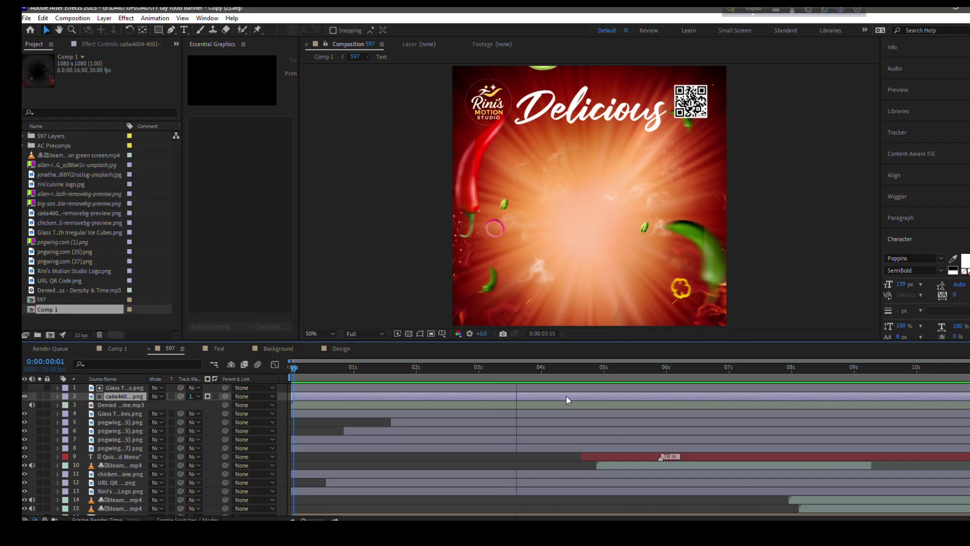
Inspect the ice cube's final position and rotation keyframes and replay its drop into the glass.
key("u")
left_click_drag(295, 372, 949, 519)
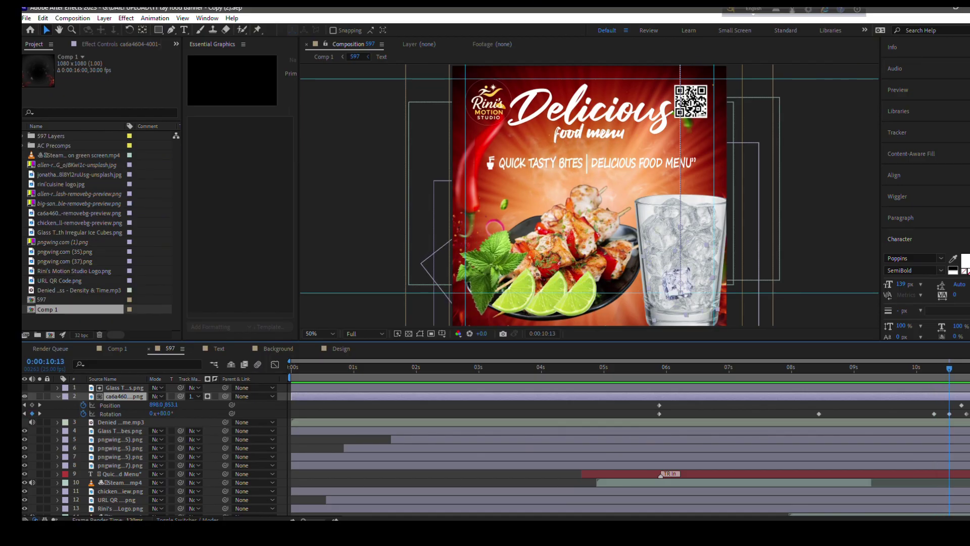
left_click_drag(956, 402, 969, 419)
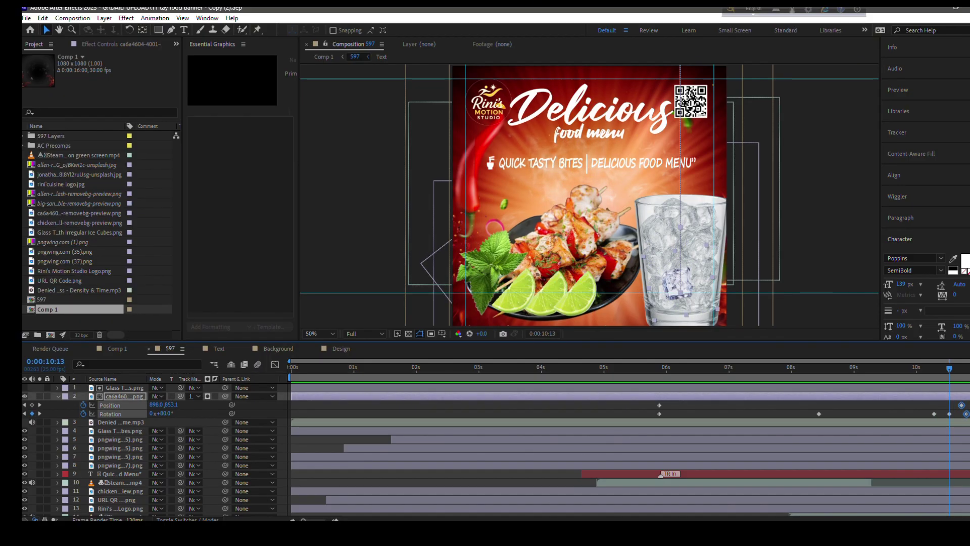
key("Delete")
left_click_drag(949, 369, 935, 405)
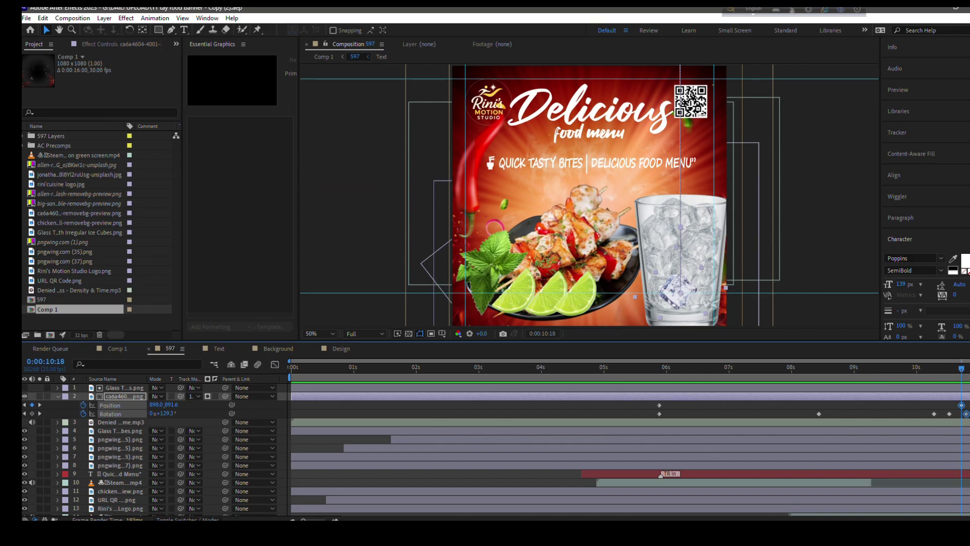
key("F2")
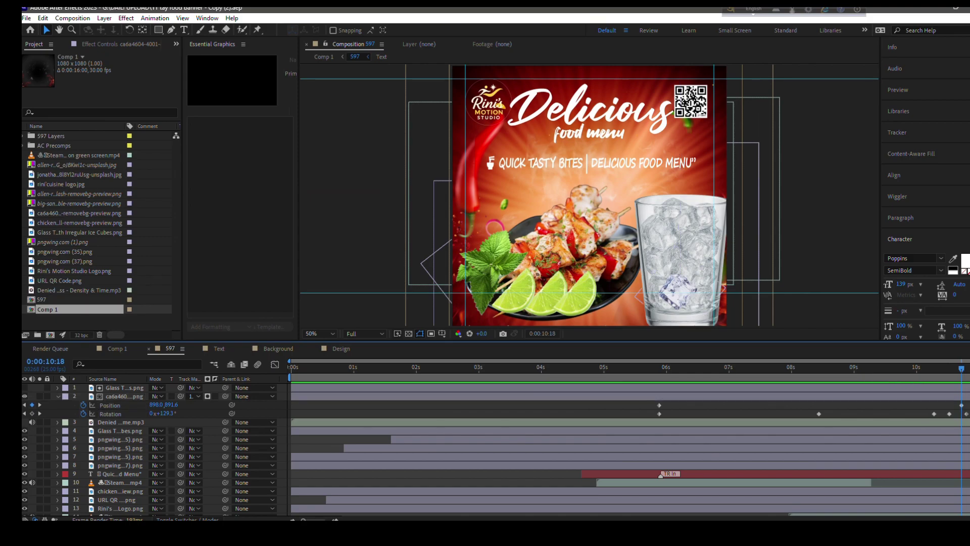
left_click(961, 404)
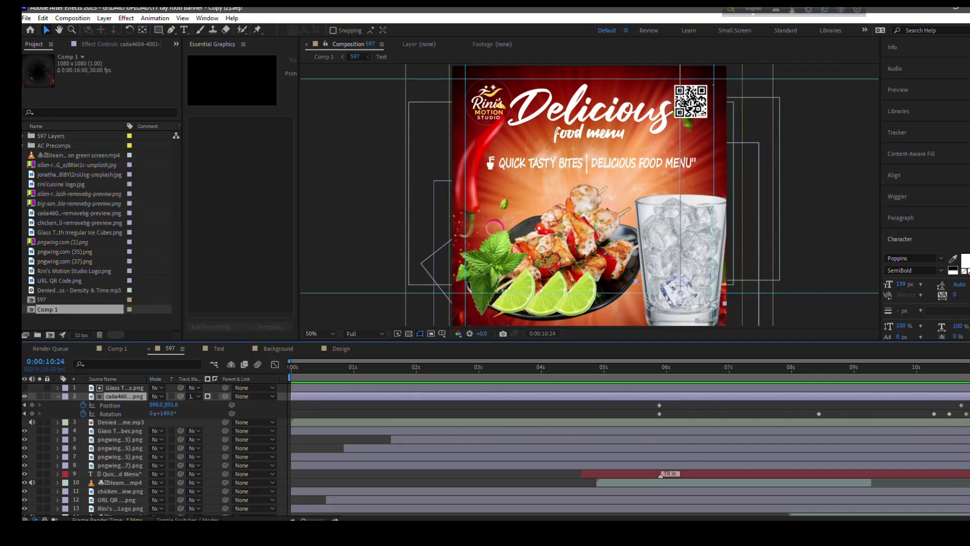
left_click(841, 369)
key("space")
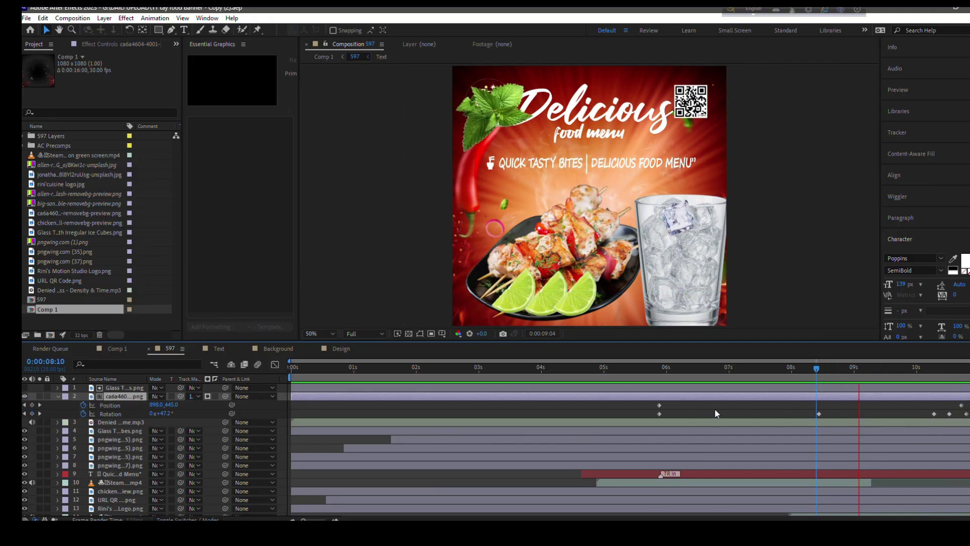